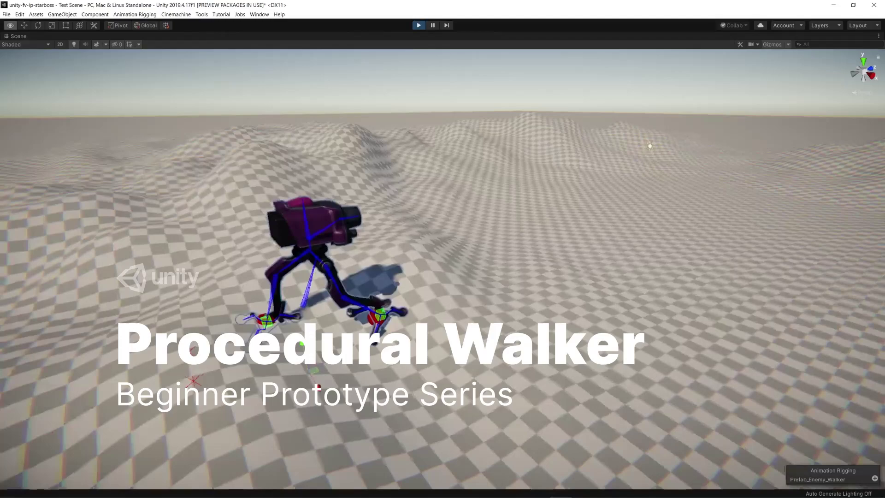
Orbit the playing walker, tilt turret_base, then drag the root down so the legs bend with feet planted
right_drag(138, 333, 201, 333)
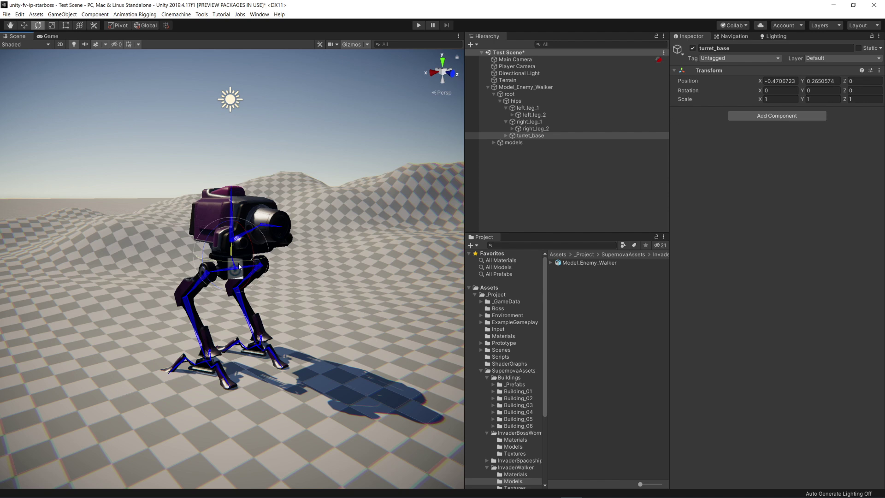
drag(239, 262, 247, 244)
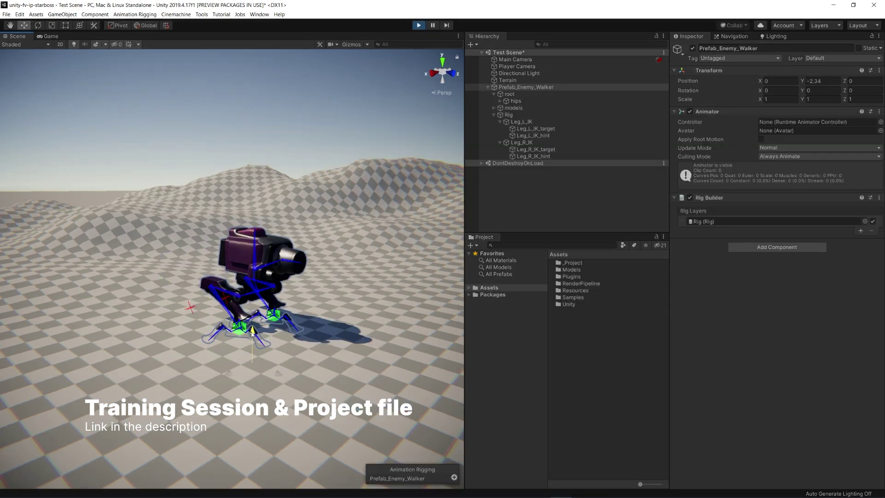
mouse_move(253, 291)
mouse_down()
mouse_move(253, 320)
mouse_move(253, 297)
mouse_move(253, 316)
mouse_move(261, 299)
mouse_up()
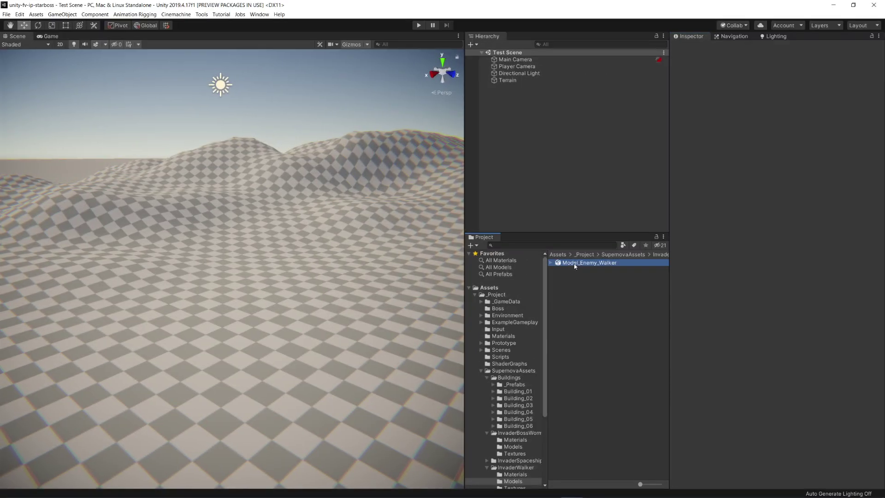
Exit Play mode, ping Rig 1 from the Rig Builder, and open the empty Test Scene
drag(586, 262, 535, 158)
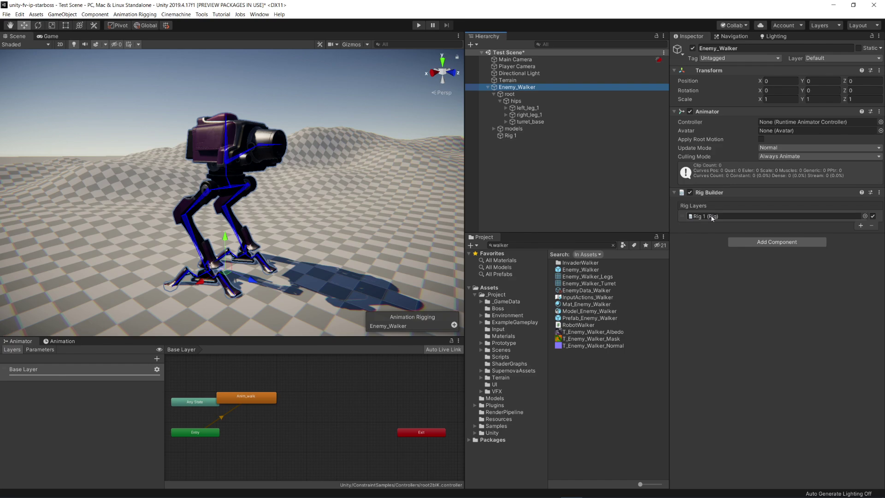
click(712, 217)
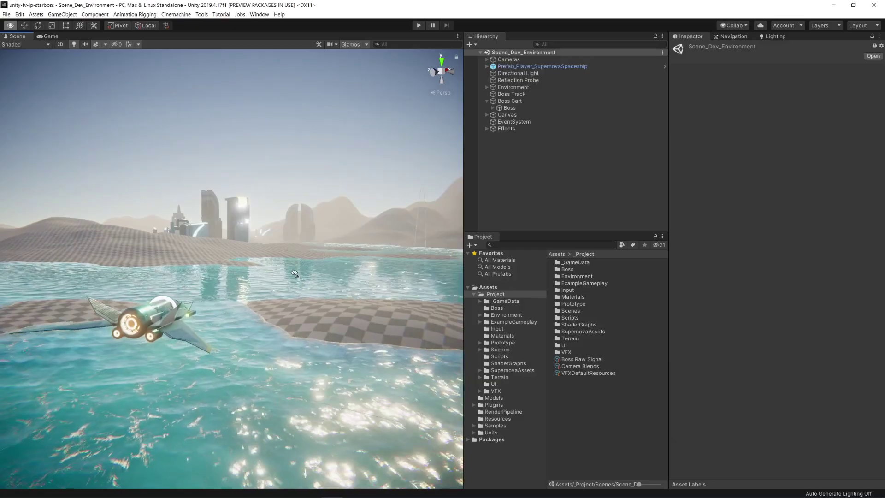
alt+drag(294, 273, 308, 265)
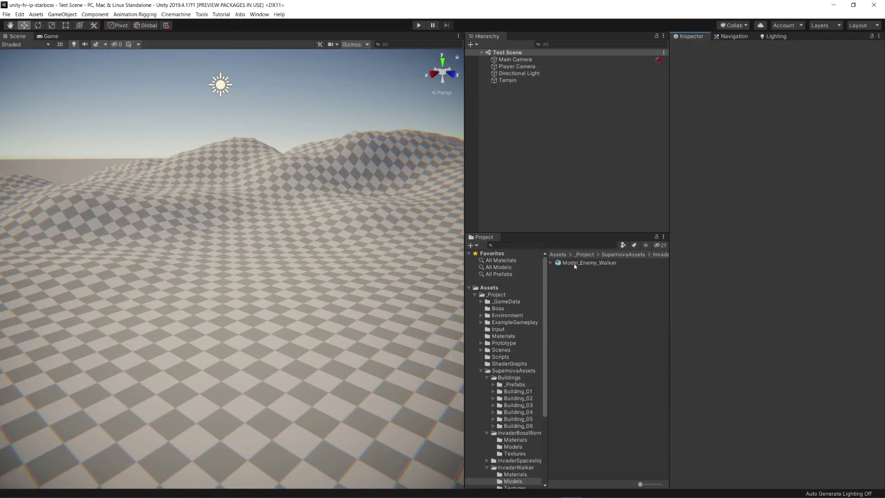
Drag Model_Enemy_Walker into the Hierarchy and unfold its hips and models groups
drag(585, 262, 534, 162)
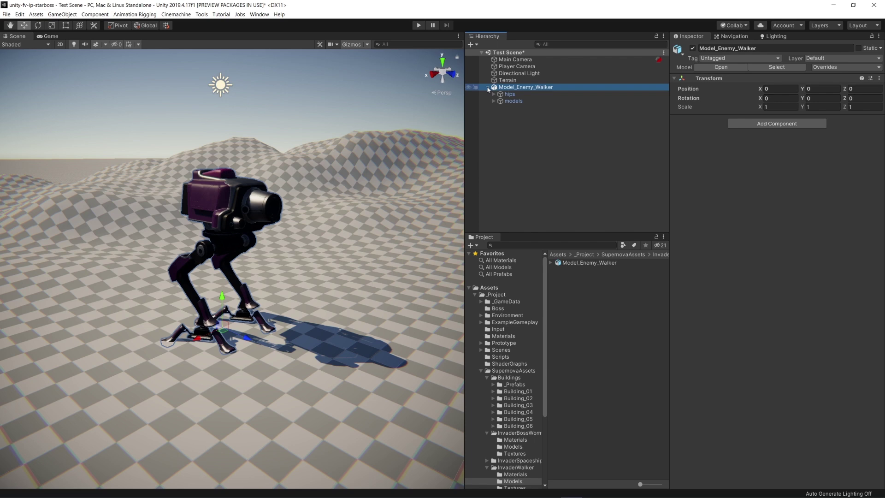
click(493, 94)
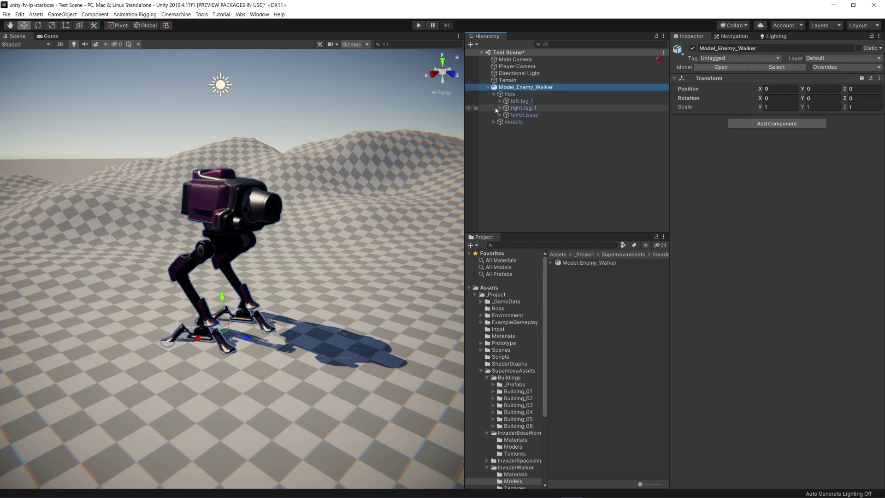
click(492, 122)
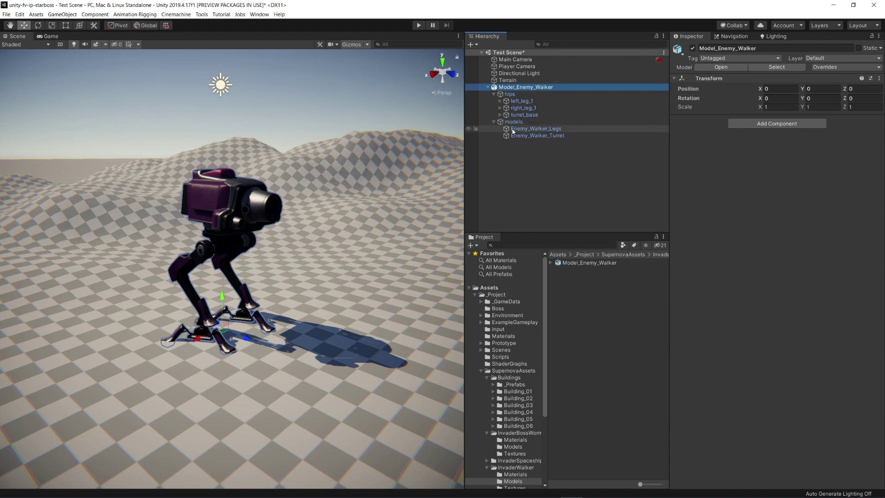
Inspect the Enemy_Walker_Legs and Enemy_Walker_Turret meshes, then select the left_leg_1 bone
click(513, 130)
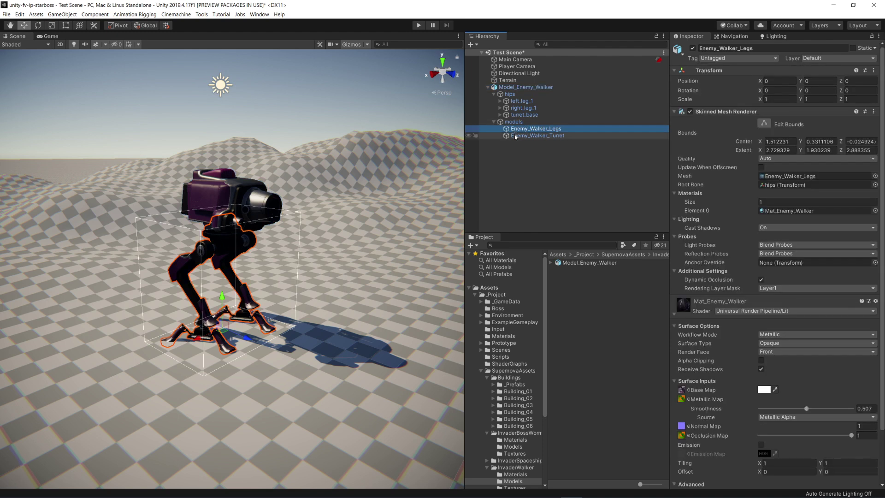
click(515, 136)
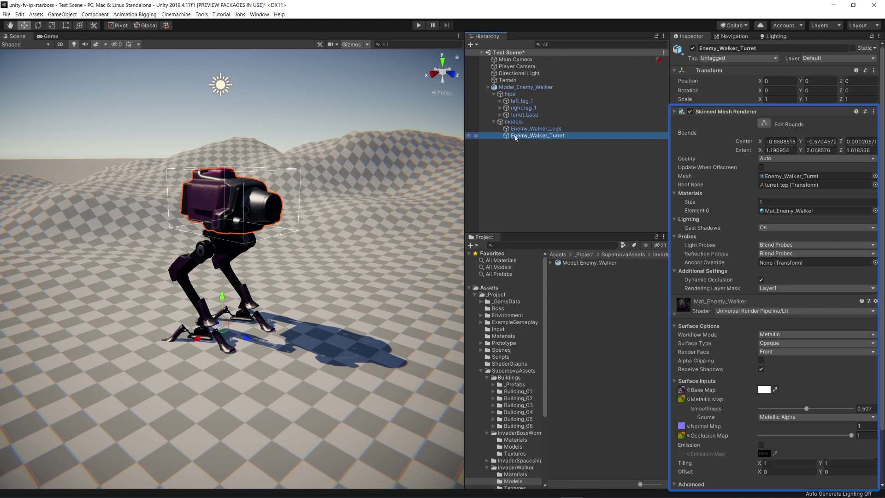
click(515, 101)
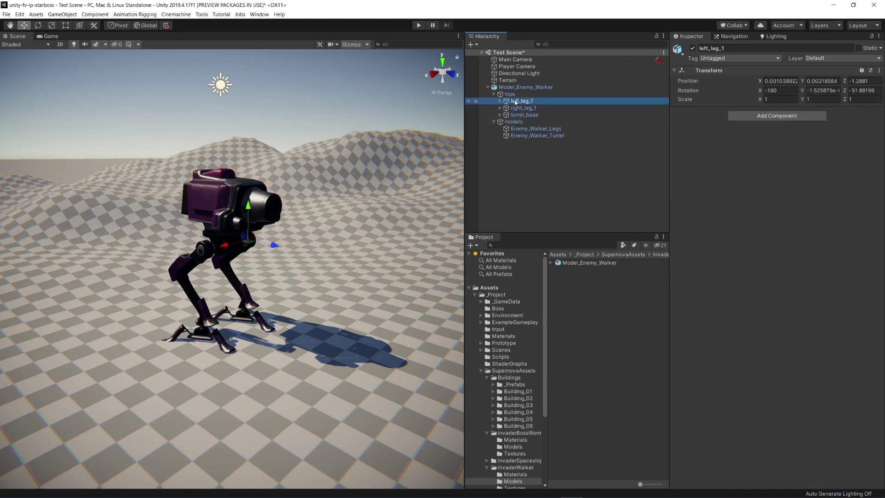
With the Rotate tool, test-rotate the left_leg_1, right_leg_1 and right_leg_2 bones
click(38, 25)
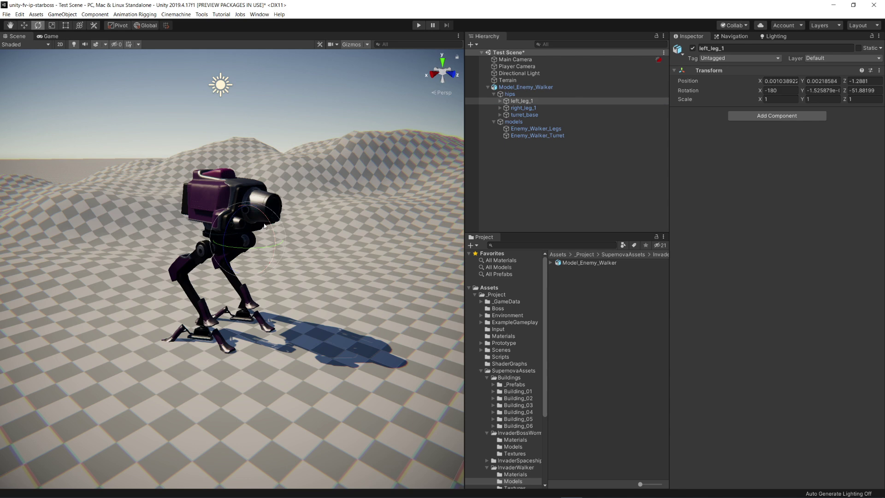
mouse_move(274, 230)
mouse_down()
mouse_move(258, 209)
mouse_move(283, 220)
mouse_up()
click(523, 107)
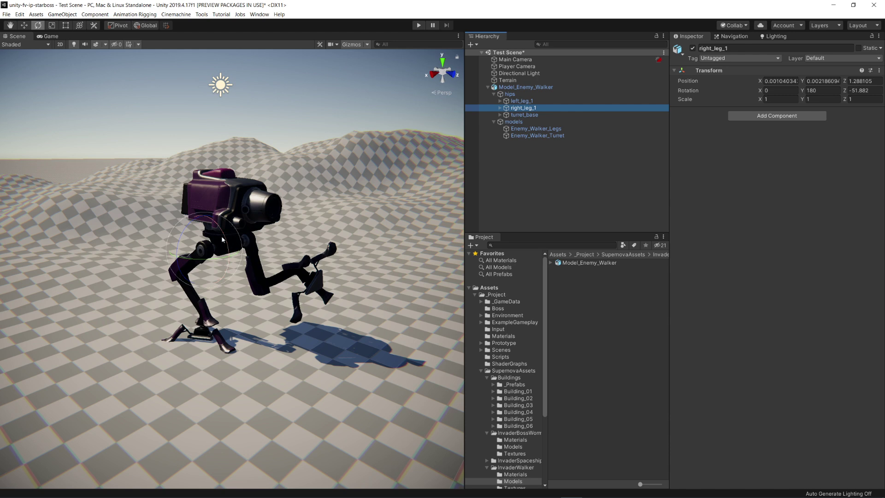
drag(221, 239, 234, 305)
click(499, 108)
click(515, 115)
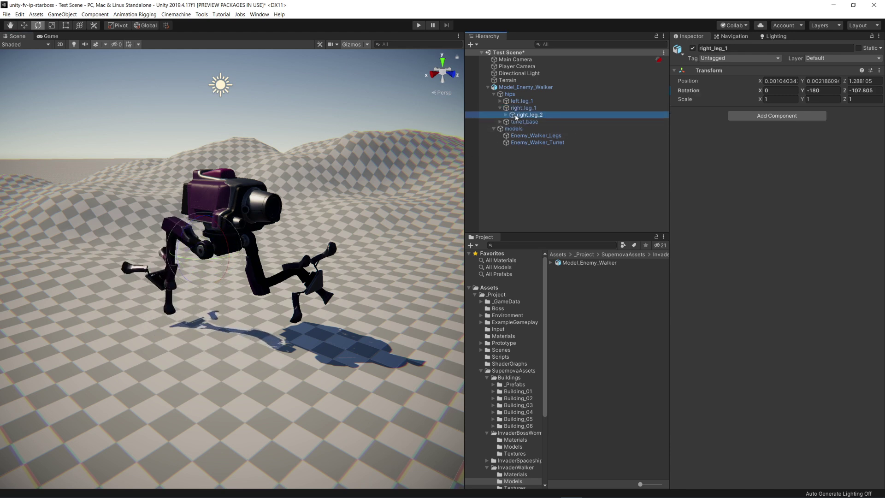
drag(196, 225, 206, 254)
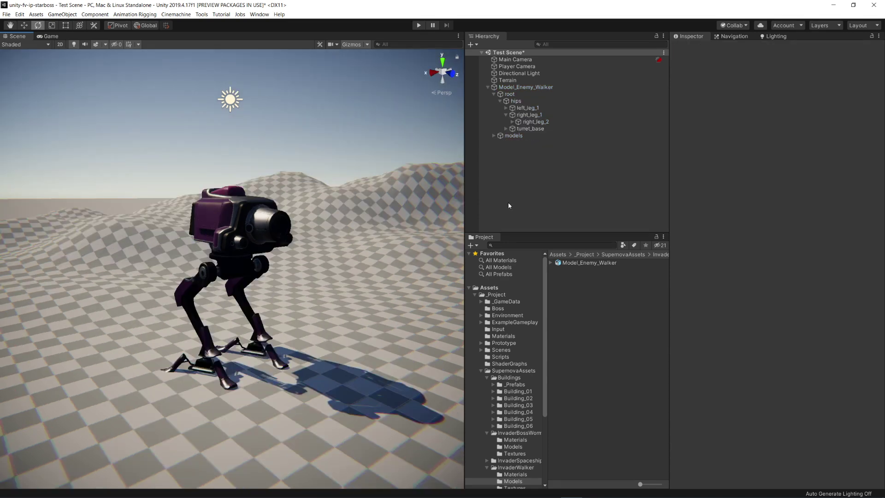
Add bone renderers to root via Animation Rigging > Bone Renderer Setup
click(507, 94)
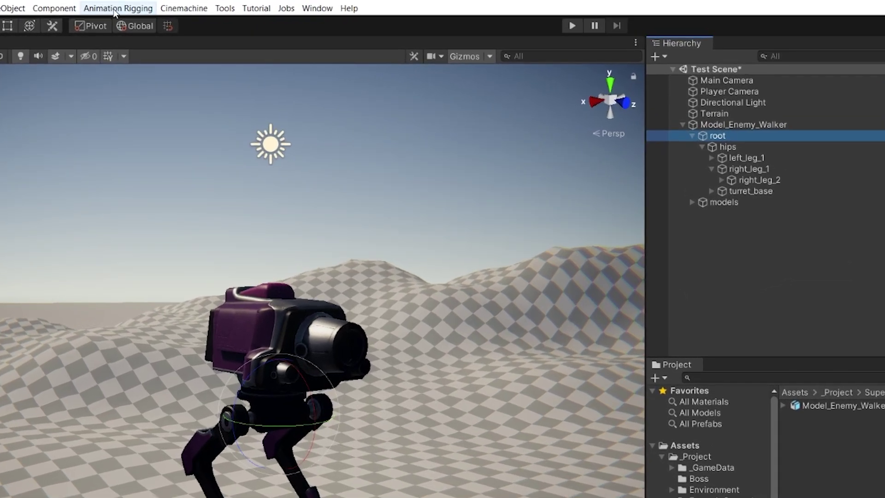
click(133, 15)
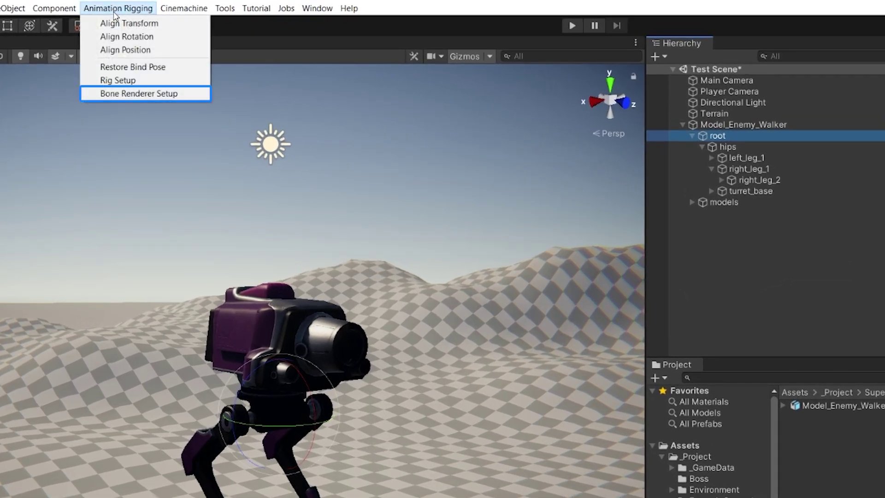
click(134, 93)
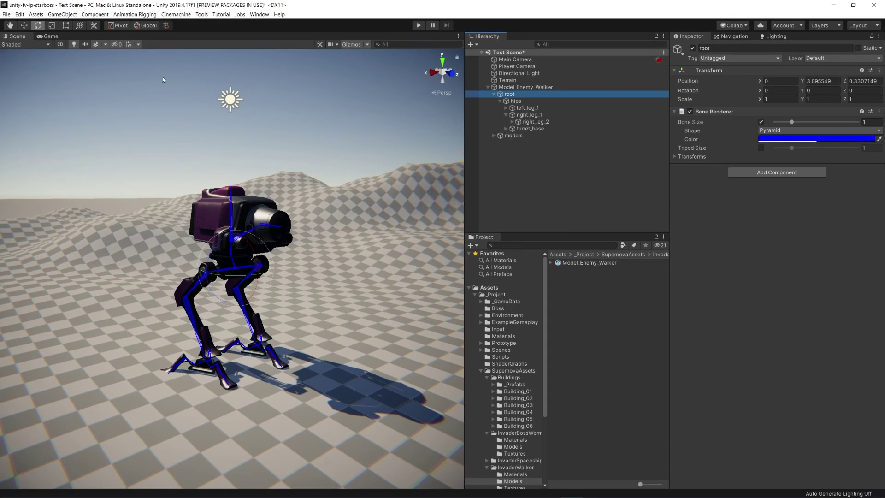
Test-rotate the left lower leg bone, then undo the change
click(237, 297)
drag(251, 300, 264, 313)
key(ctrl+z)
key(ctrl+z)
key(ctrl+z)
key(ctrl+z)
key(ctrl+z)
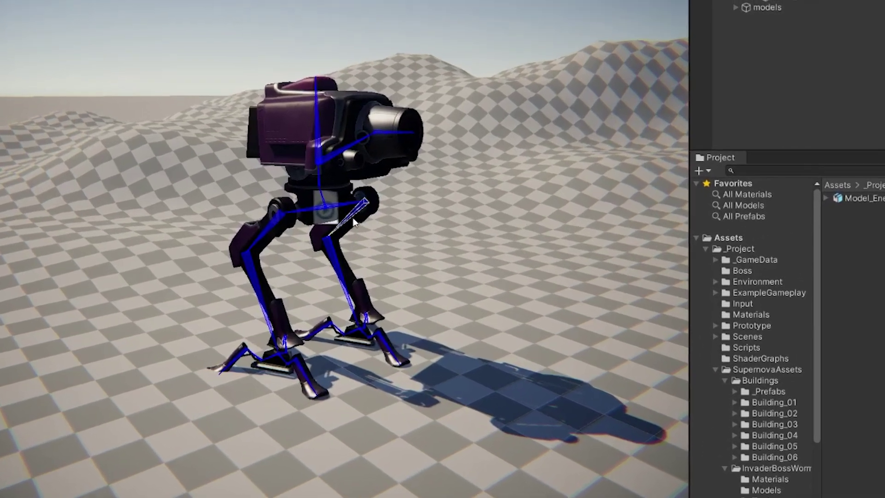
Pose the right leg by rotating its thigh, lower leg and foot bones in the Scene view
click(281, 245)
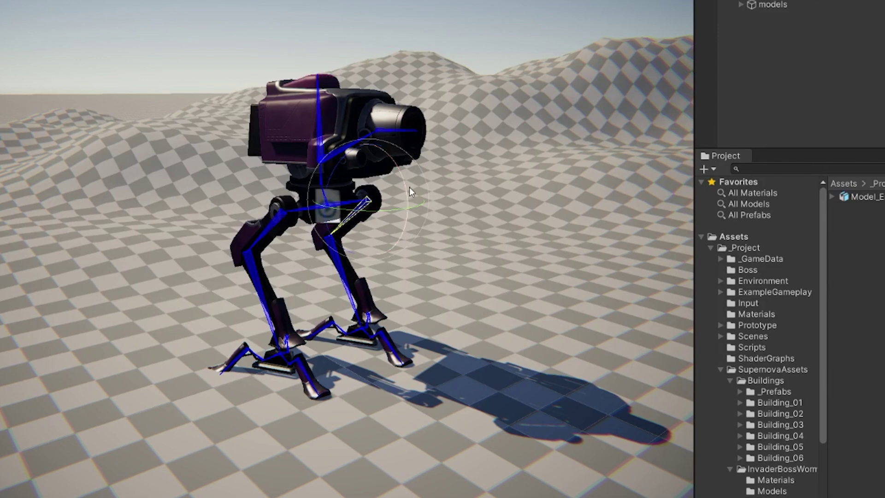
drag(407, 183, 363, 316)
click(372, 288)
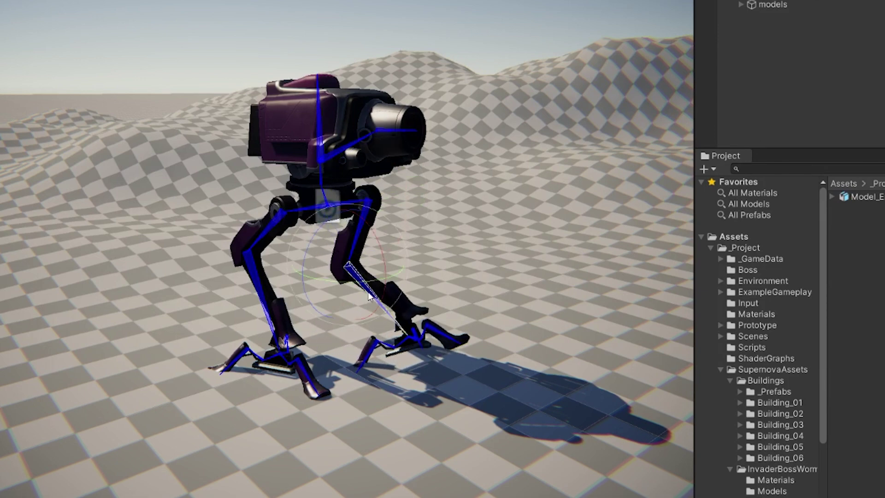
drag(380, 256, 391, 241)
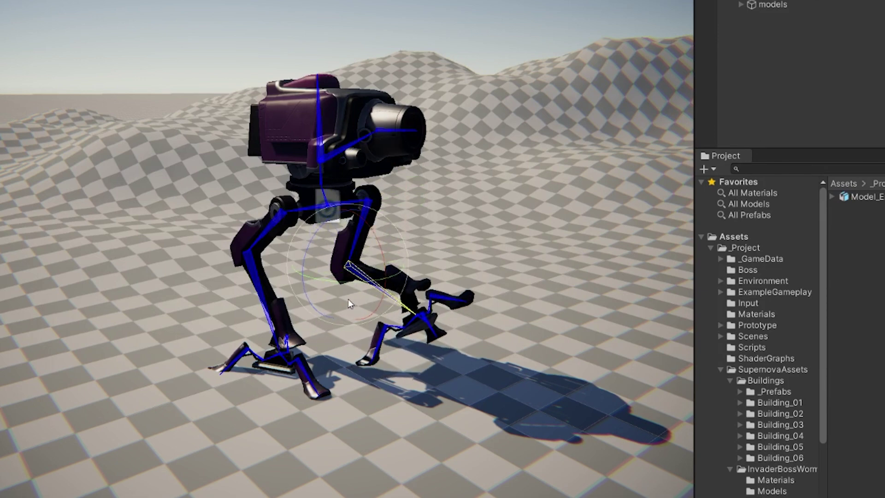
click(373, 214)
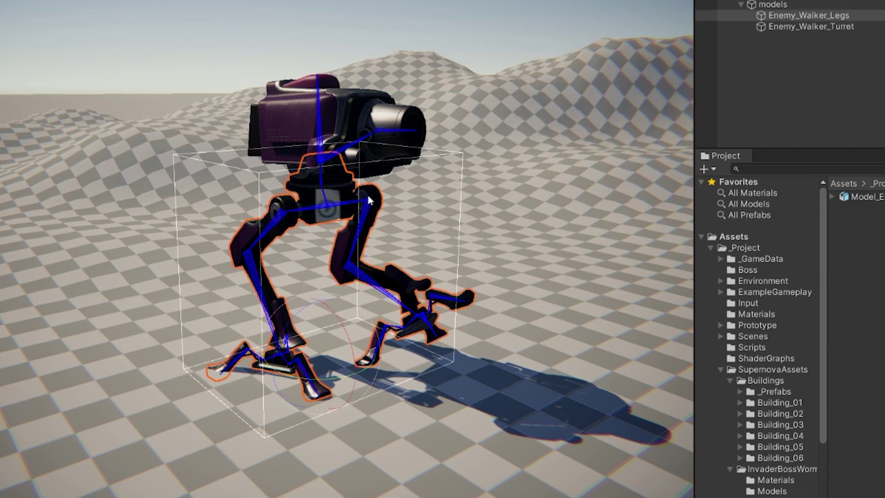
click(371, 203)
drag(405, 197, 403, 129)
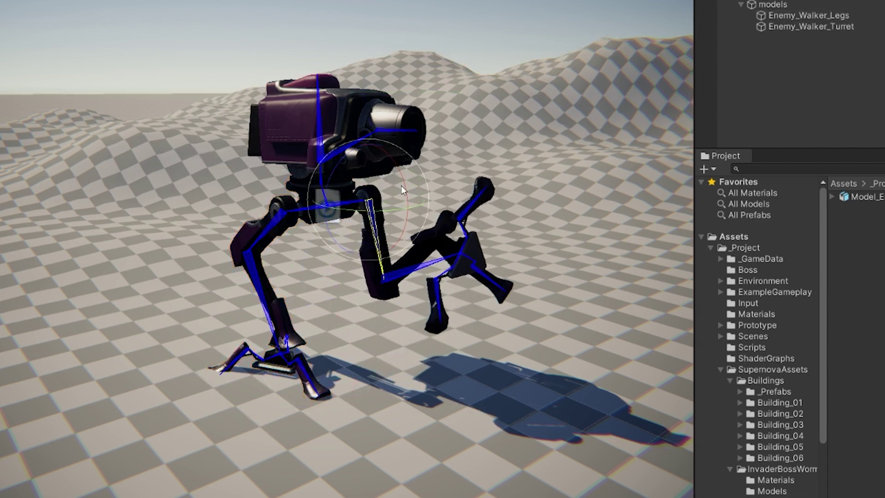
click(378, 277)
drag(417, 272, 433, 308)
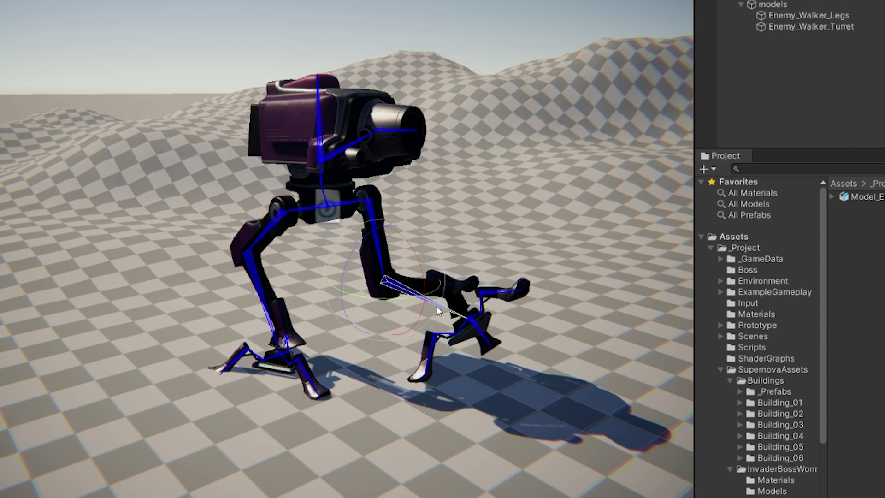
click(502, 302)
drag(501, 297, 516, 360)
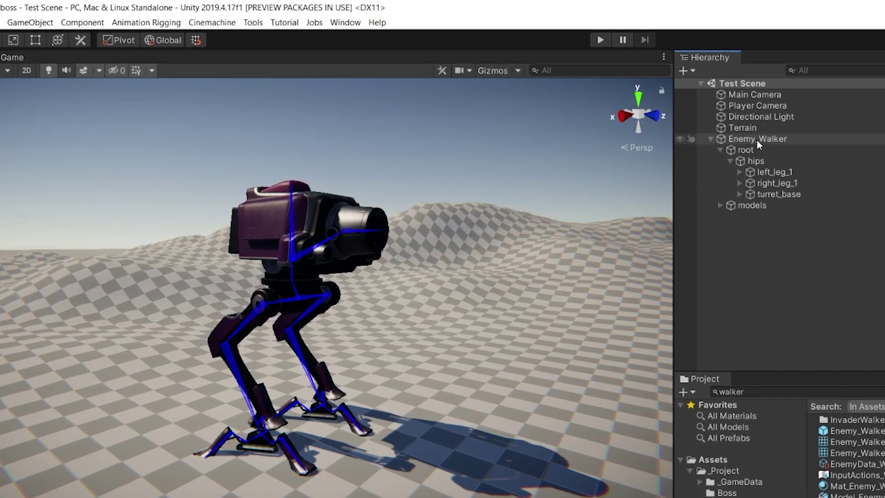
Run Animation Rigging Rig Setup on Enemy_Walker, then locate and select the generated Rig 1
click(517, 87)
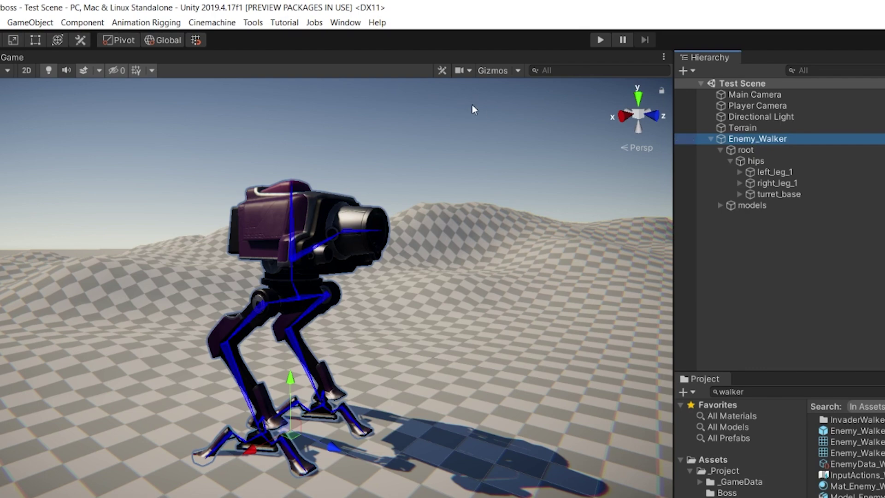
click(118, 24)
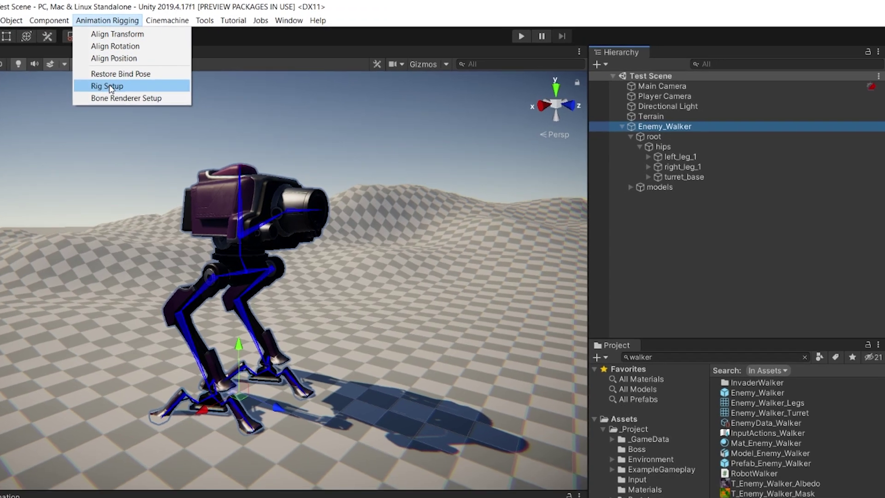
click(146, 95)
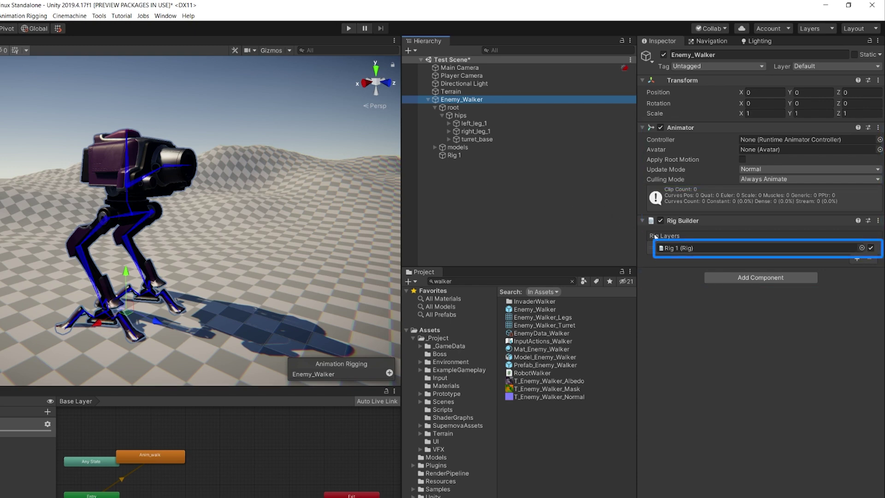
click(685, 247)
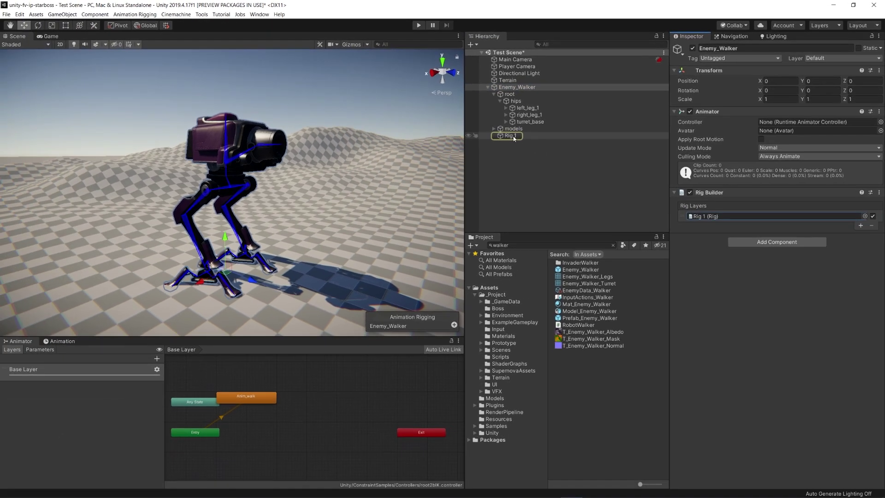
click(459, 157)
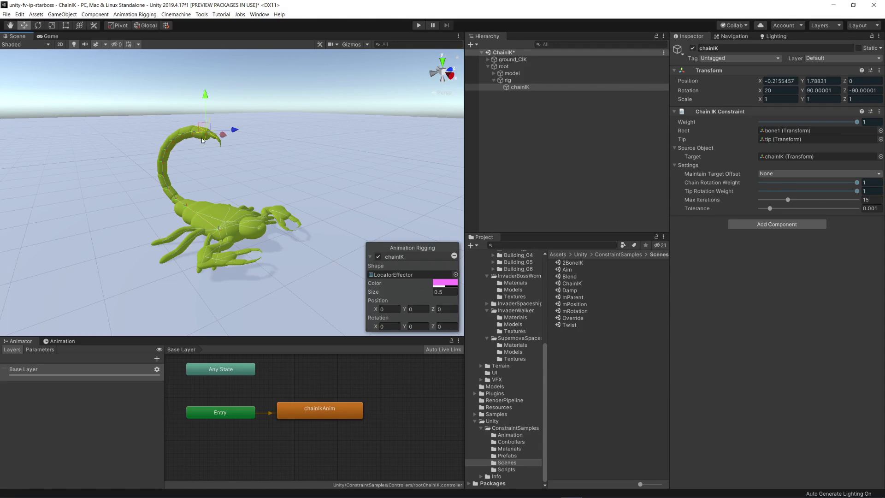
Drag the chainIK target so the scorpion's tail bends to follow it
drag(225, 140, 197, 149)
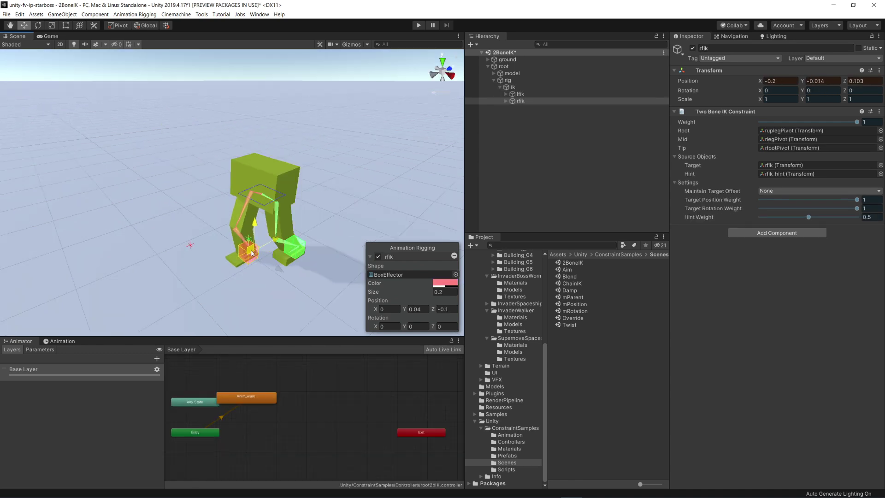
Drag the rfik and lfik foot effectors to pose the sample legs, then confirm the Right Leg IK name
drag(237, 256, 206, 257)
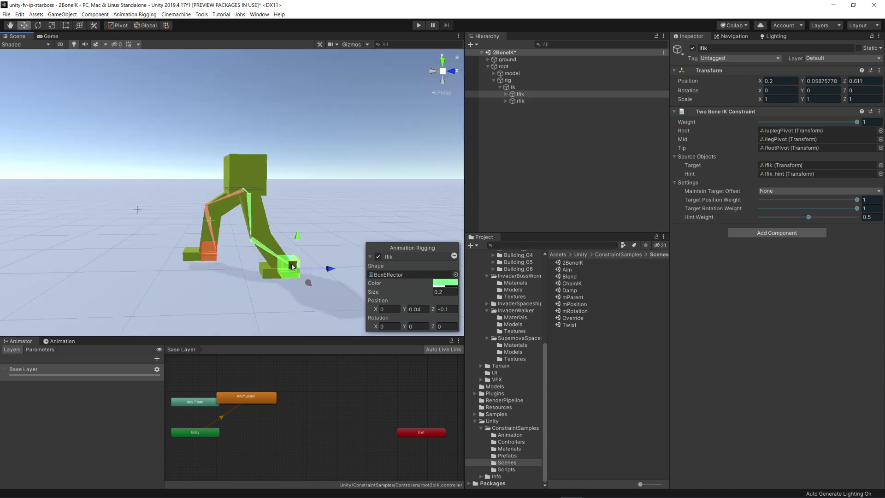
drag(292, 267, 214, 245)
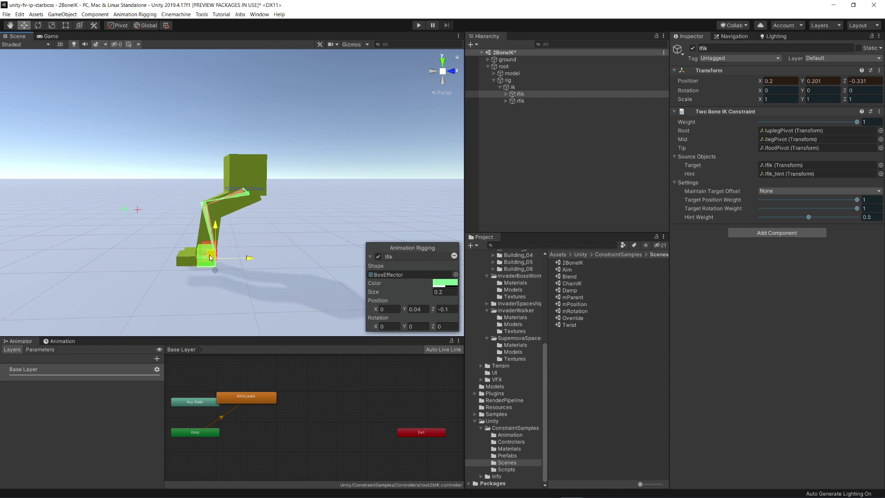
drag(304, 267, 299, 267)
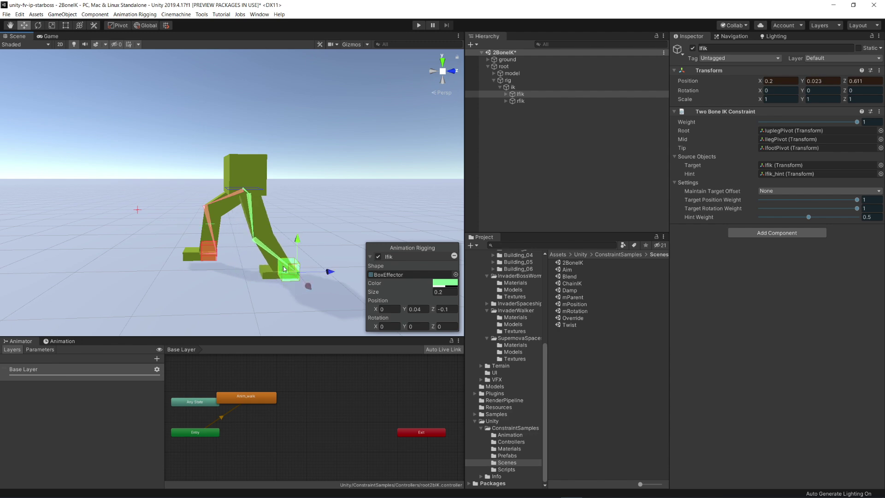
click(213, 253)
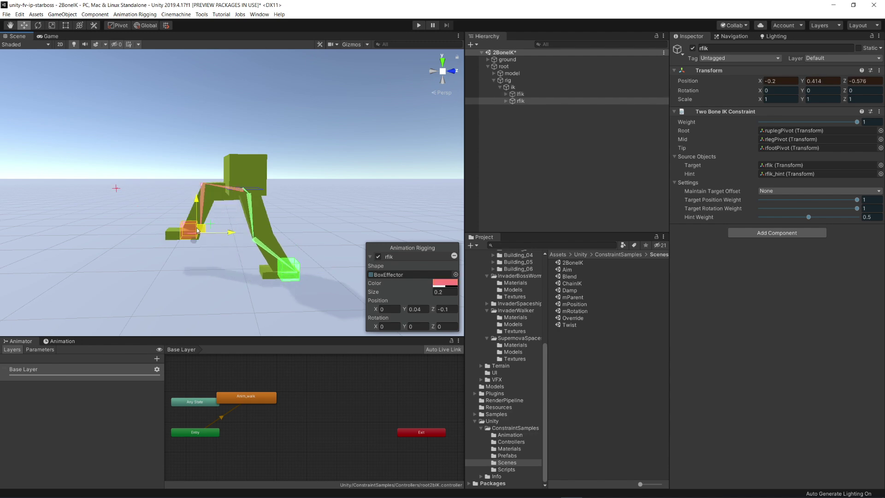
drag(197, 230, 227, 260)
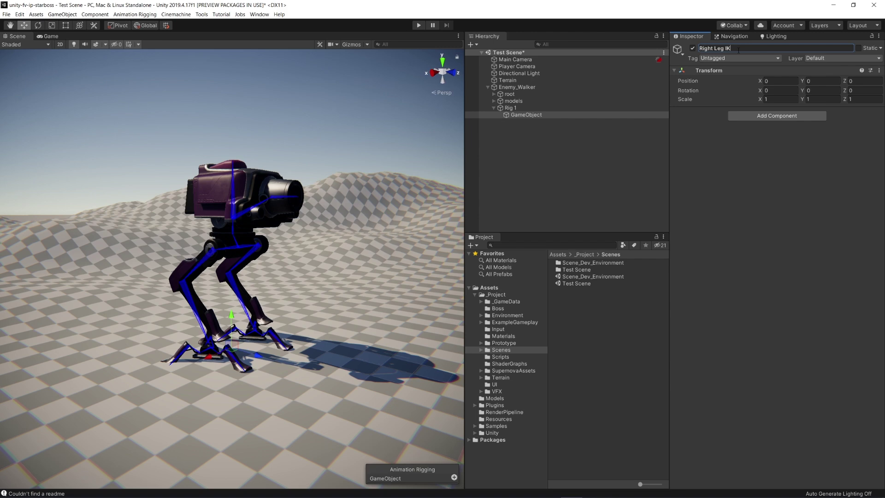
key(Return)
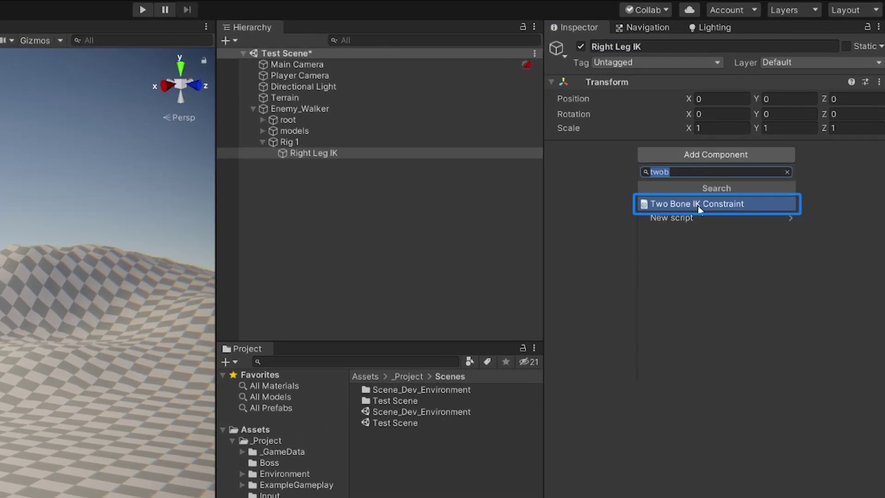
Add a Two Bone IK Constraint with right_foot as Tip and run Auto Setup from Tip Transform
click(698, 205)
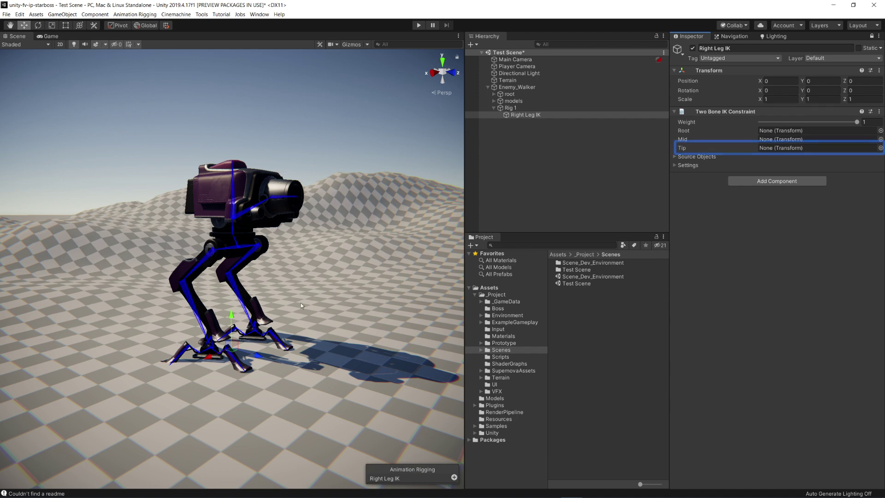
click(213, 352)
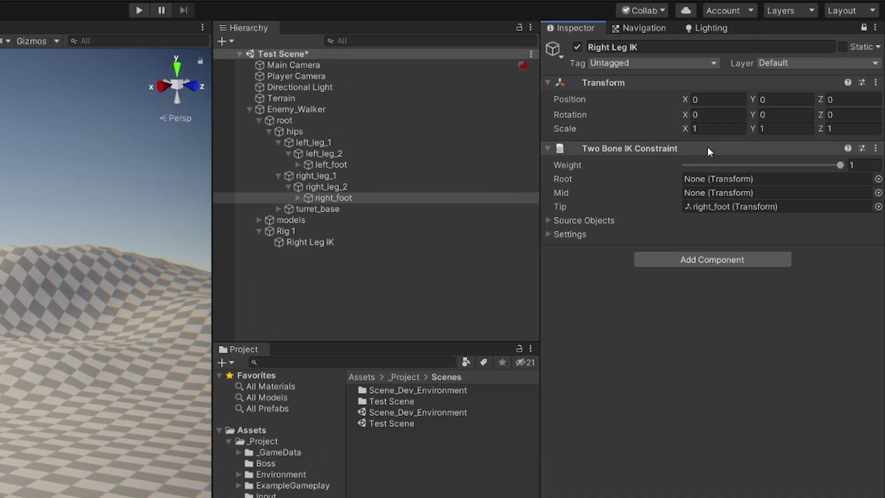
right_click(774, 112)
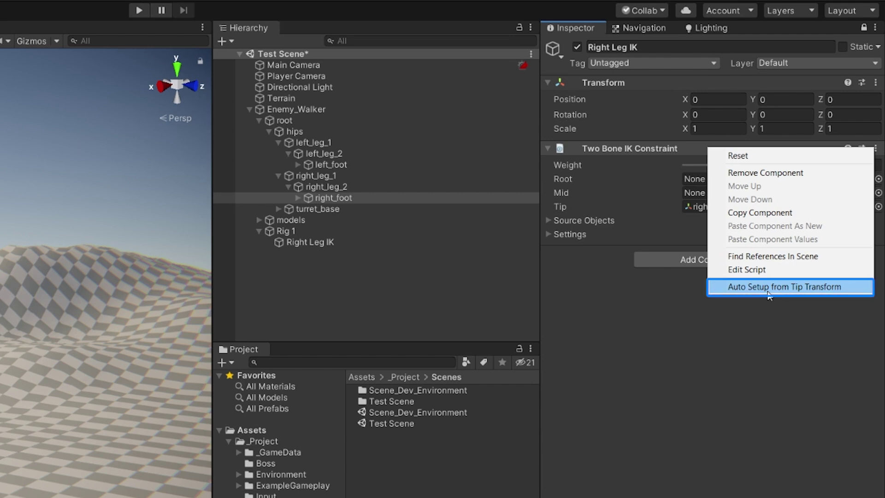
click(847, 291)
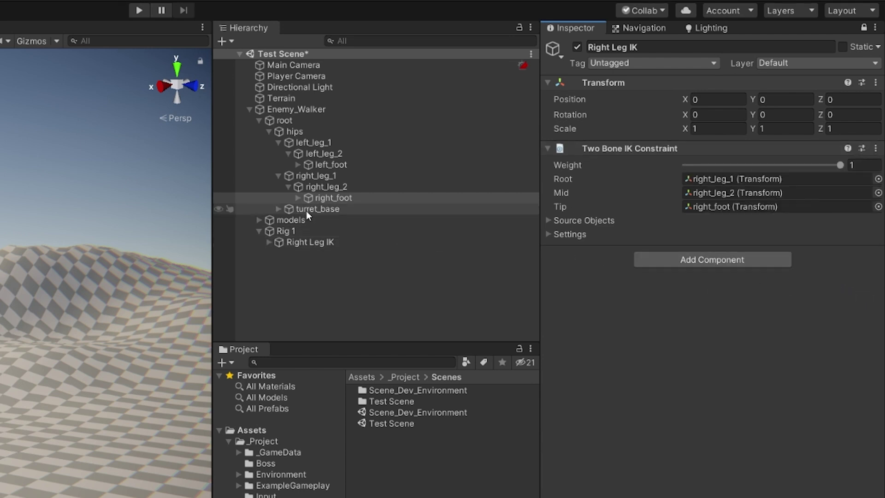
Reveal the generated Right Leg IK_target and Right Leg IK_hint objects, reselecting the target
click(269, 242)
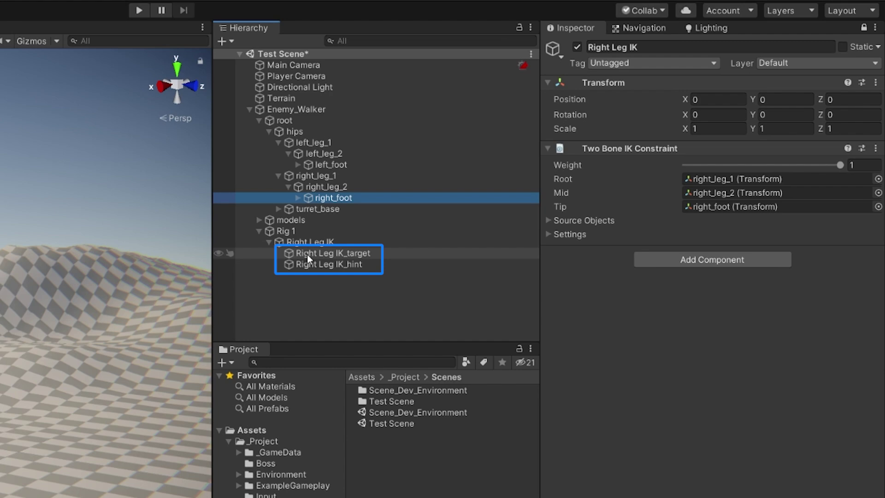
click(307, 253)
click(309, 264)
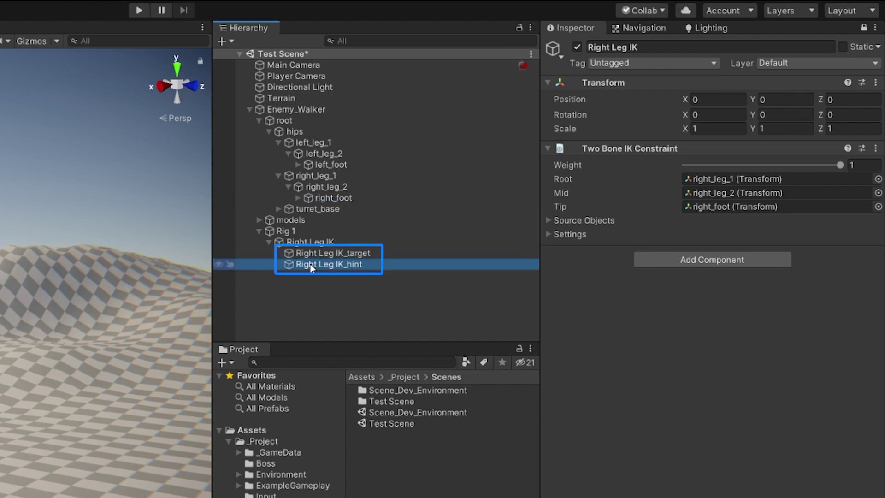
click(317, 253)
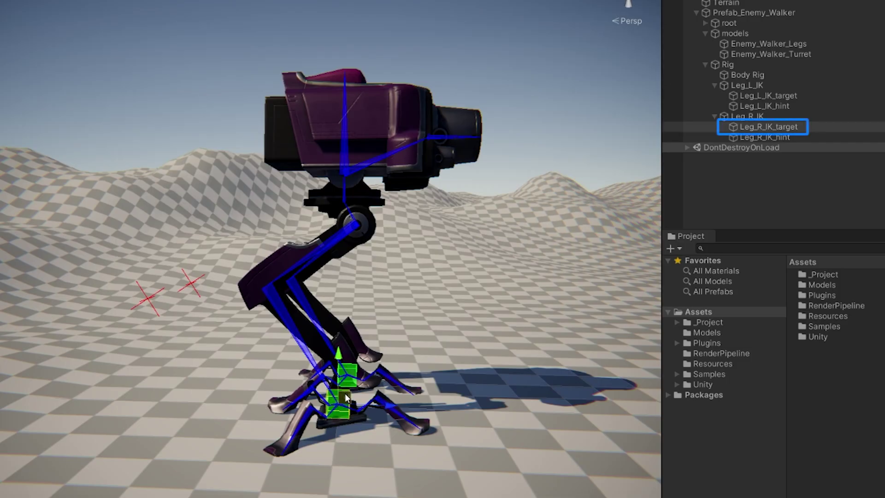
Move the right leg's IK target and hint to set the leg and knee bend
drag(339, 314, 348, 395)
click(147, 297)
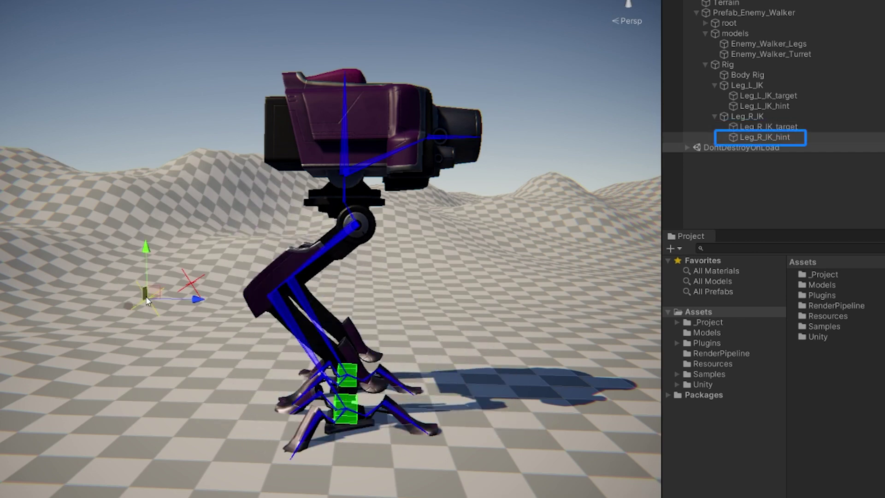
drag(118, 308, 132, 354)
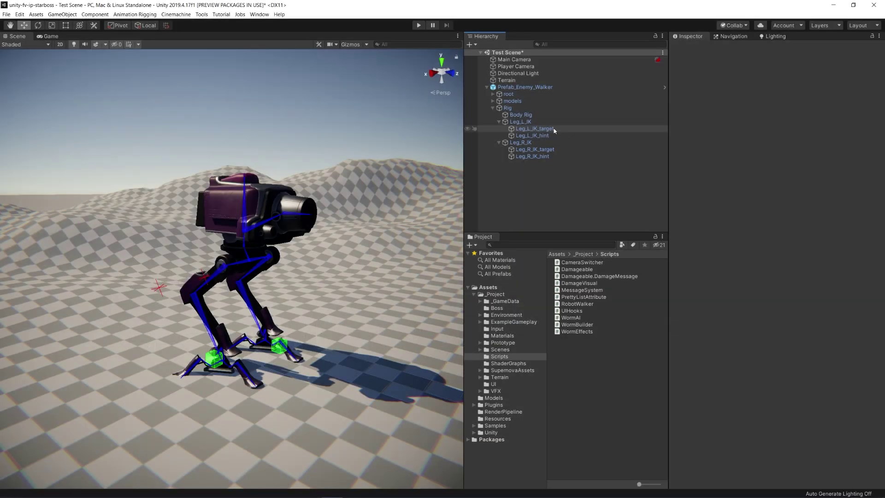
Create and attach a new IKFootSolver script on Leg_L_IK_target
click(553, 130)
click(775, 116)
text(IKFootSolver)
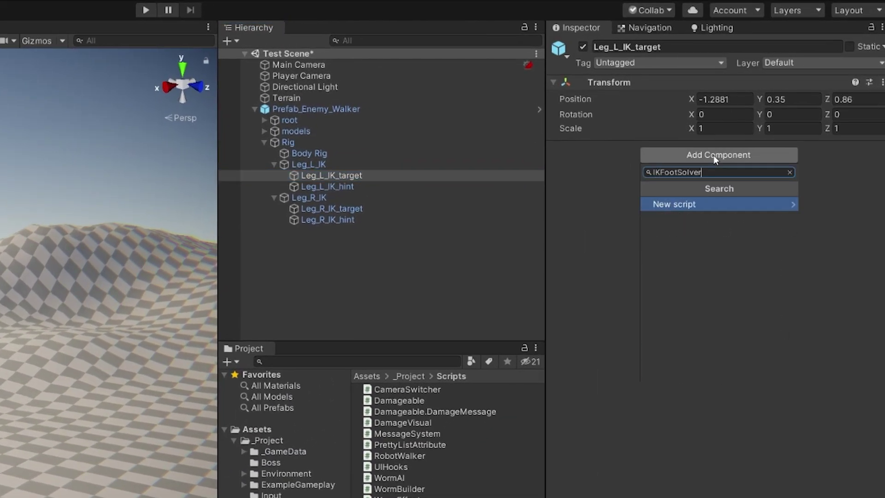
key(Return)
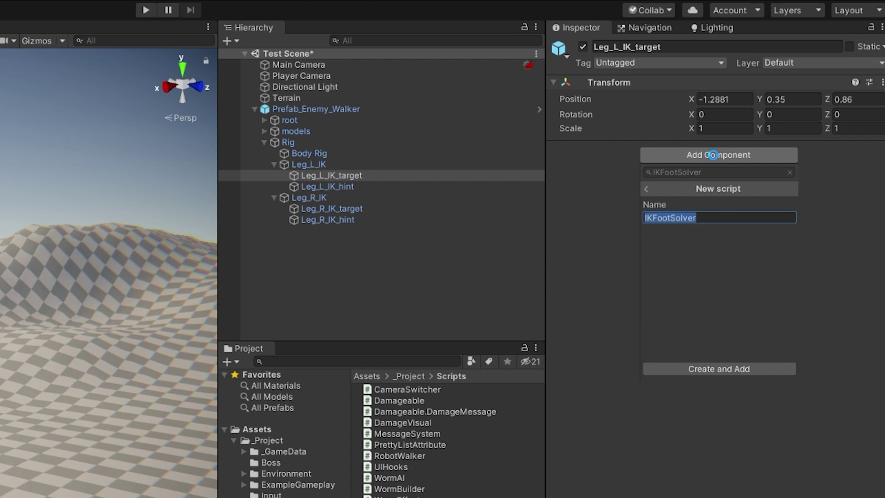
key(Return)
Attach the IK Foot Solver script to Leg_R_IK_target as well
click(349, 210)
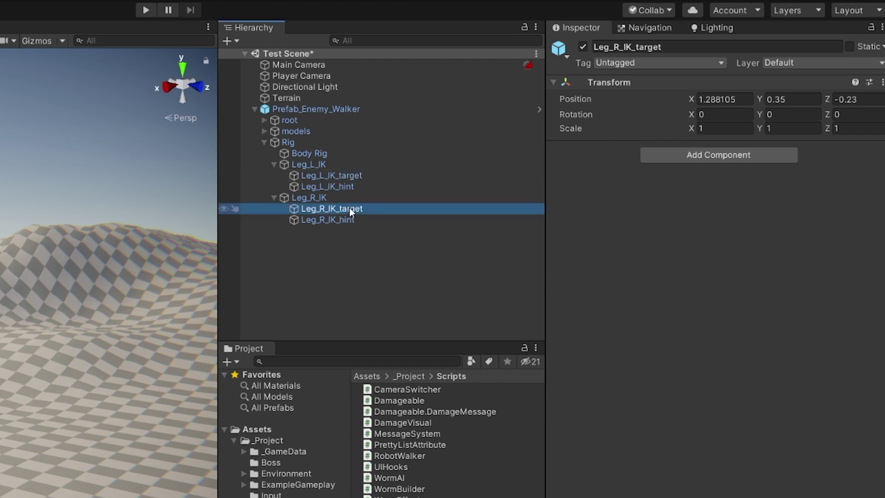
click(690, 159)
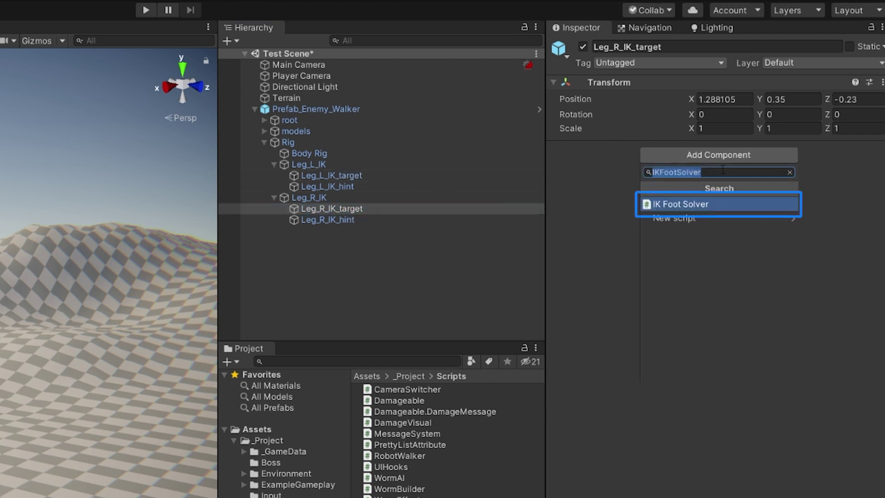
click(714, 204)
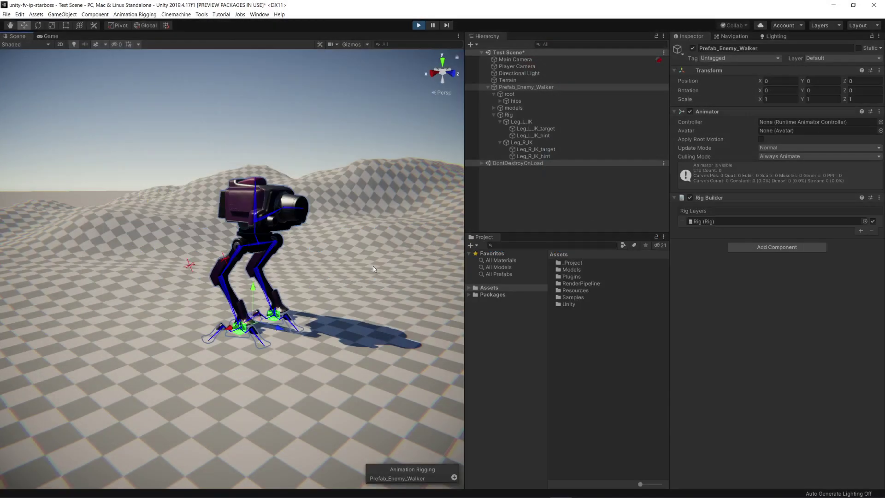
Drag the walker down about two units, back and left, then forward so its legs stretch
mouse_move(252, 290)
mouse_down()
mouse_move(252, 339)
mouse_move(257, 292)
mouse_up()
drag(272, 322, 318, 99)
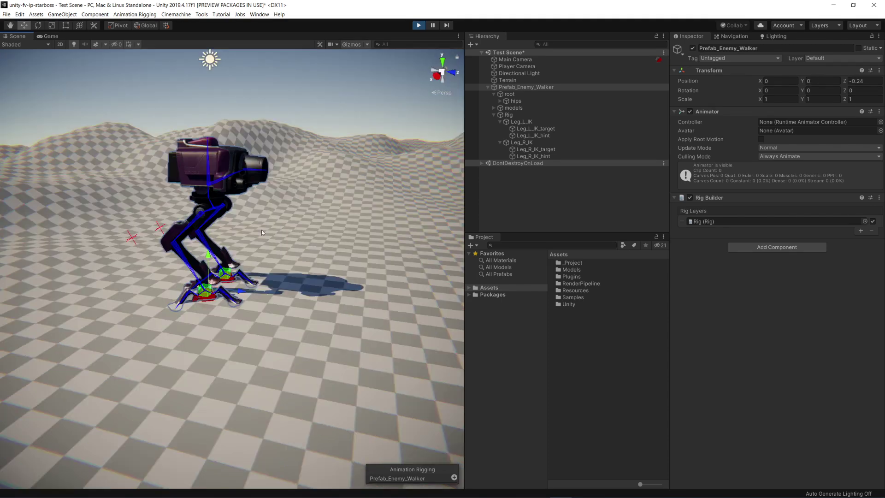
drag(242, 293, 227, 331)
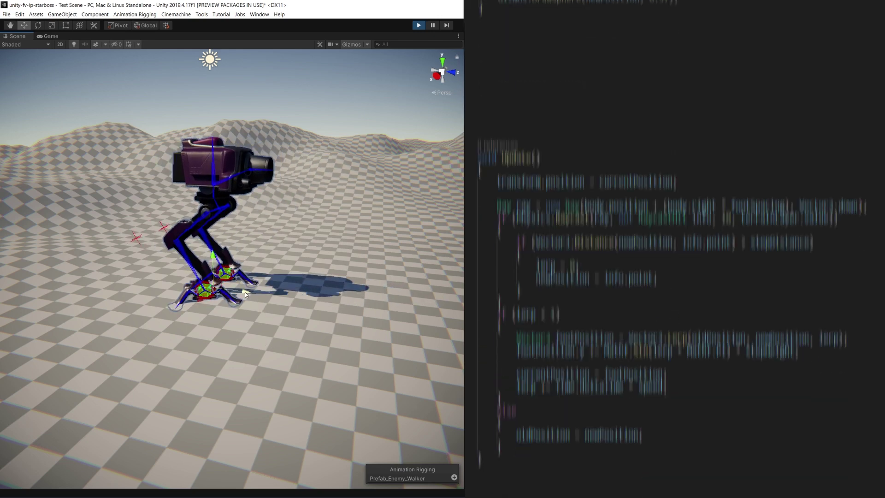
Shift the walker sideways to make its legs re-step, select Leg_L_IK_target, then view through the game camera
drag(245, 291, 124, 259)
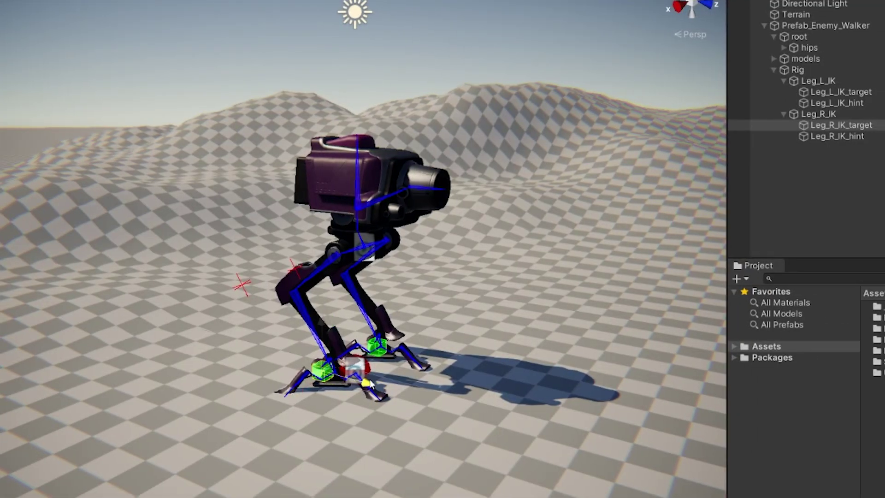
click(378, 351)
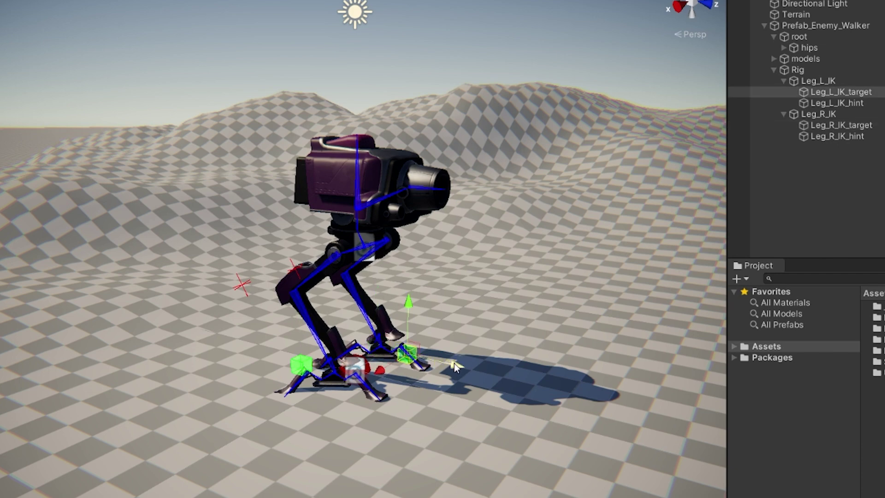
key(ctrl+p)
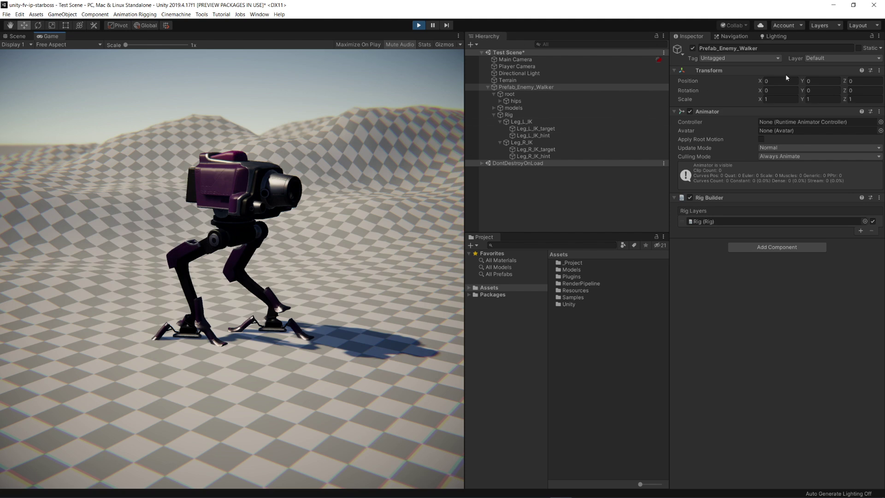
Scrub Prefab_Enemy_Walker's Position Z forward so it walks on its own legs
mouse_move(847, 82)
mouse_down()
mouse_move(875, 83)
mouse_move(20, 83)
mouse_move(37, 96)
mouse_move(26, 92)
mouse_move(880, 79)
mouse_move(18, 92)
mouse_move(47, 103)
mouse_move(23, 103)
mouse_move(852, 79)
mouse_up()
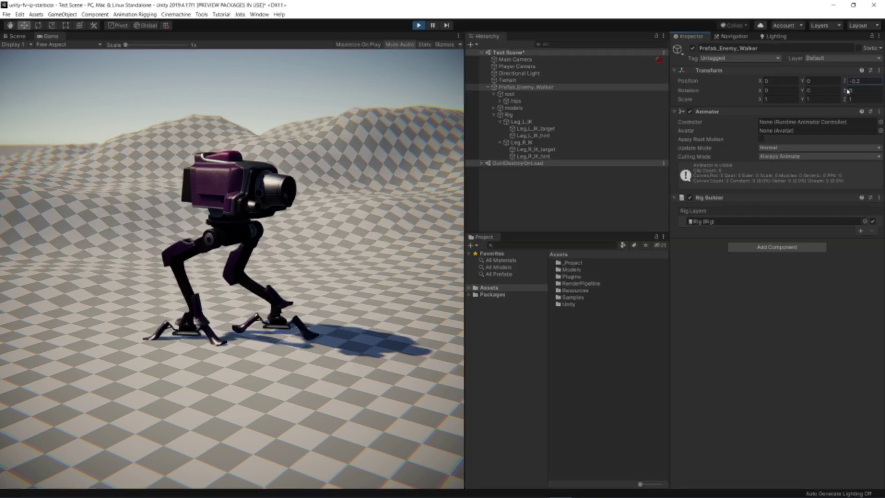